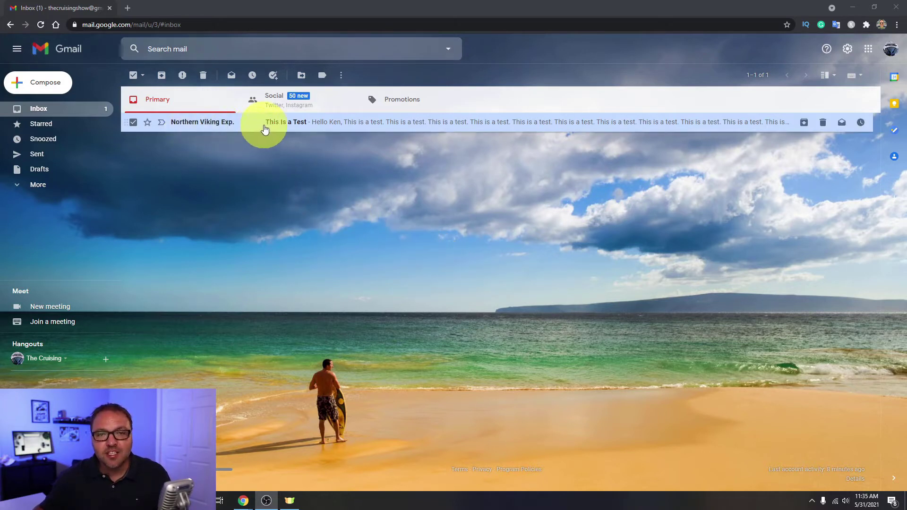
Open the 'This Is a Test' email from the inbox.
{"action": "left_click", "coordinate": [312, 128]}
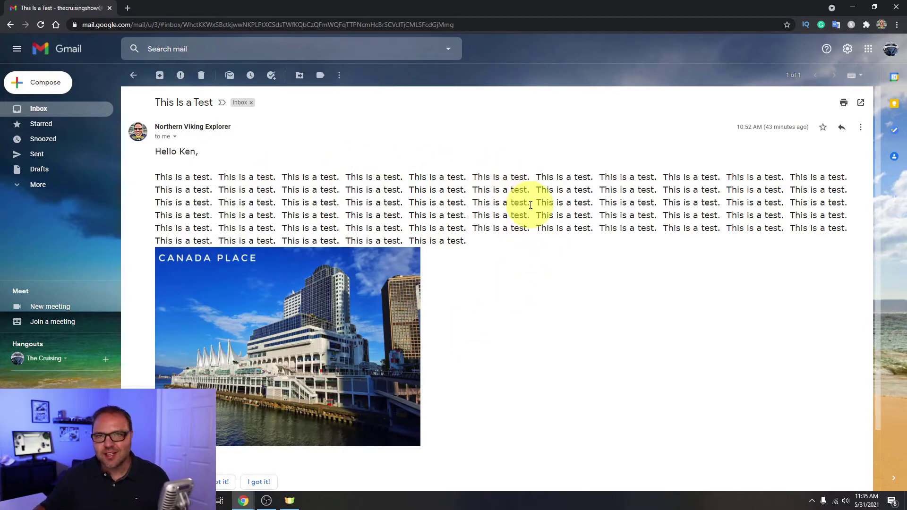
{"action": "mouse_move", "coordinate": [330, 322]}
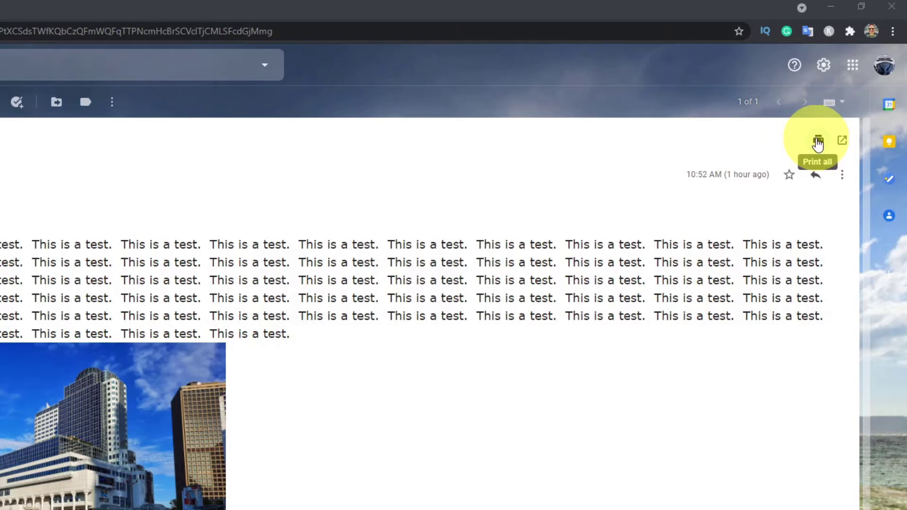
Open the email's print view and set the destination to Save as PDF.
{"action": "left_click", "coordinate": [818, 142]}
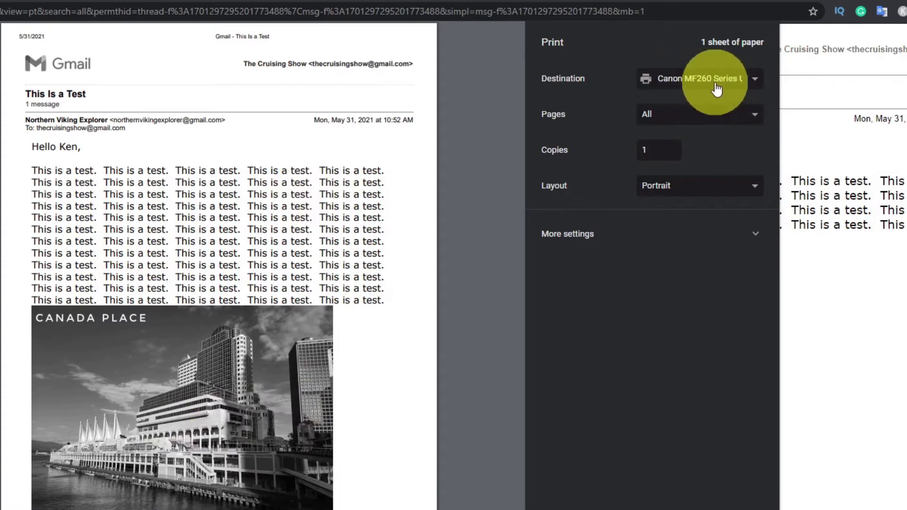
{"action": "left_click", "coordinate": [753, 85]}
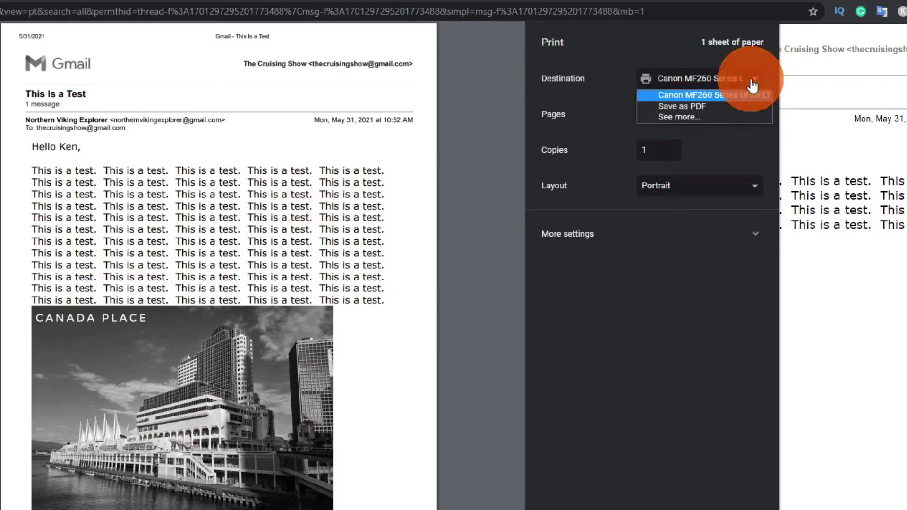
{"action": "left_click", "coordinate": [706, 107]}
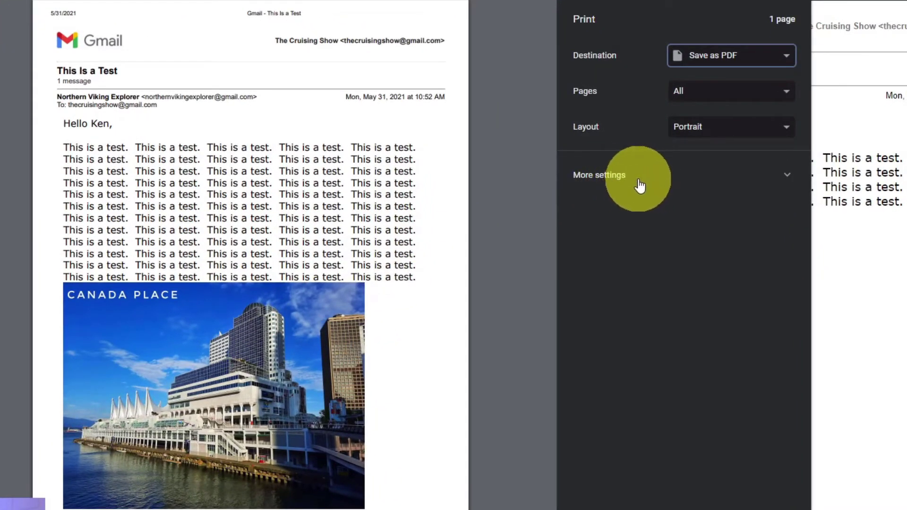
Show the extra print settings and switch Scale to Custom.
{"action": "left_click", "coordinate": [788, 180]}
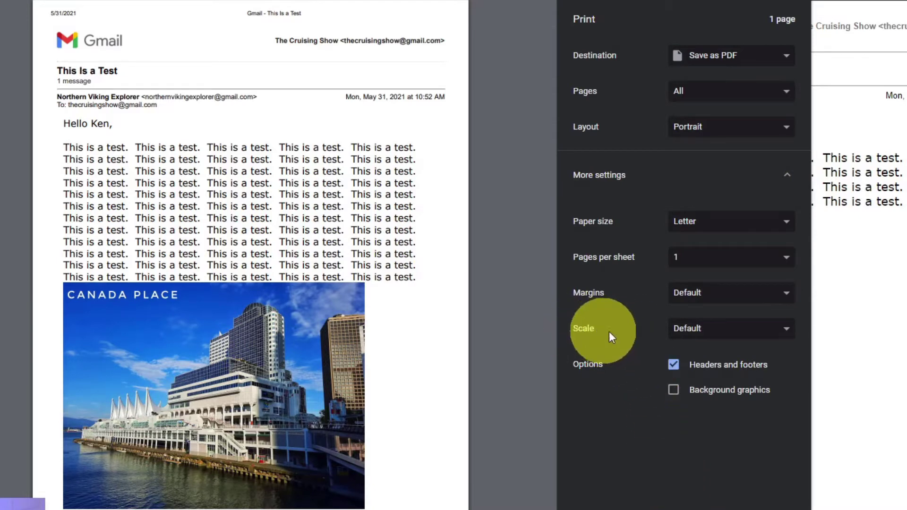
{"action": "left_click", "coordinate": [742, 337]}
{"action": "left_click", "coordinate": [707, 359]}
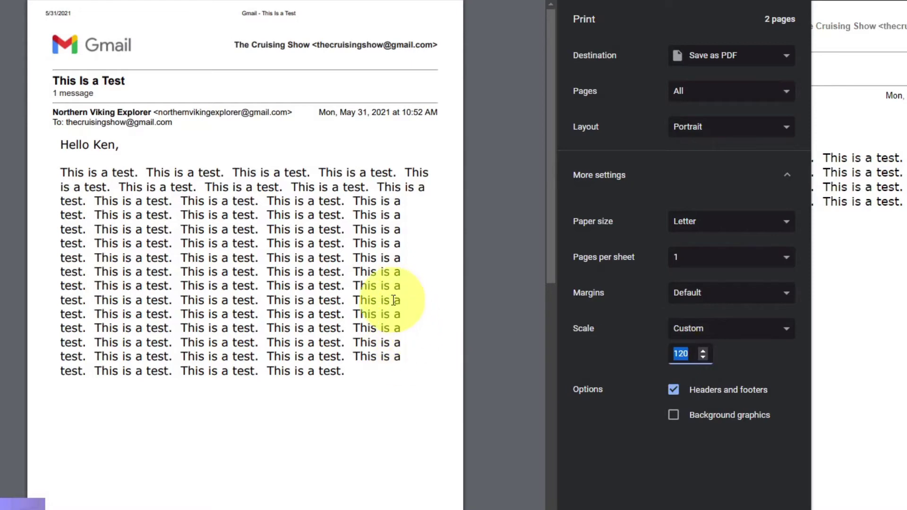
{"action": "scroll", "coordinate": [387, 296], "scroll_direction": "down", "scroll_amount": 1}
{"action": "scroll", "coordinate": [387, 297], "scroll_direction": "down", "scroll_amount": 7}
{"action": "scroll", "coordinate": [388, 297], "scroll_direction": "up", "scroll_amount": 6}
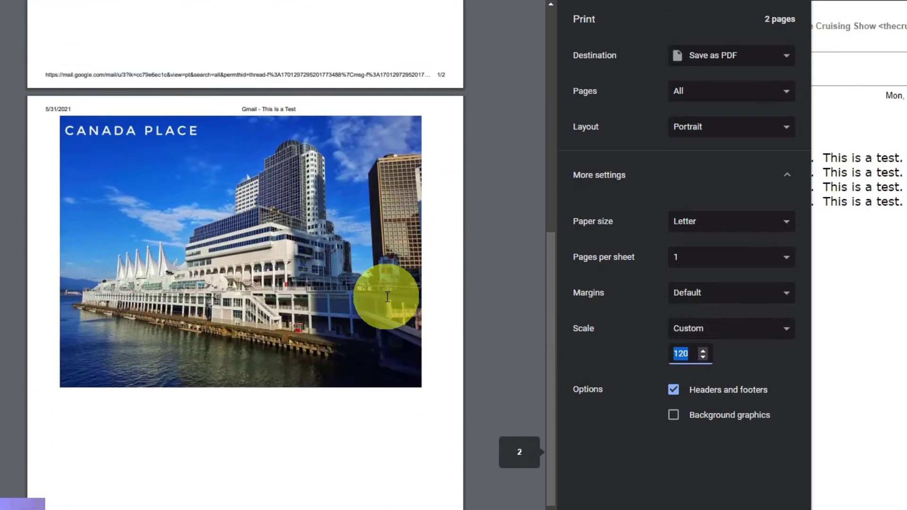
{"action": "scroll", "coordinate": [388, 297], "scroll_direction": "up", "scroll_amount": 2}
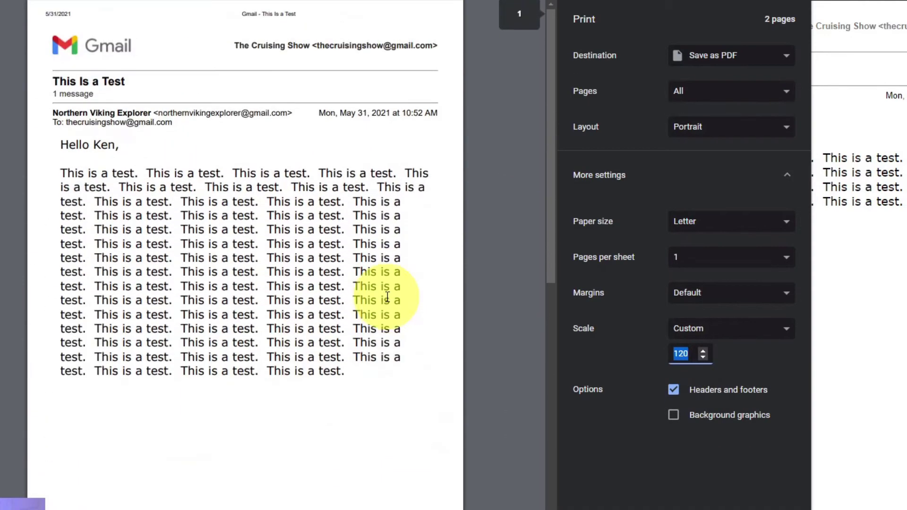
Try custom scales 113 and 80, then return Scale to Default.
{"action": "left_click", "coordinate": [703, 358]}
{"action": "left_click", "coordinate": [703, 357]}
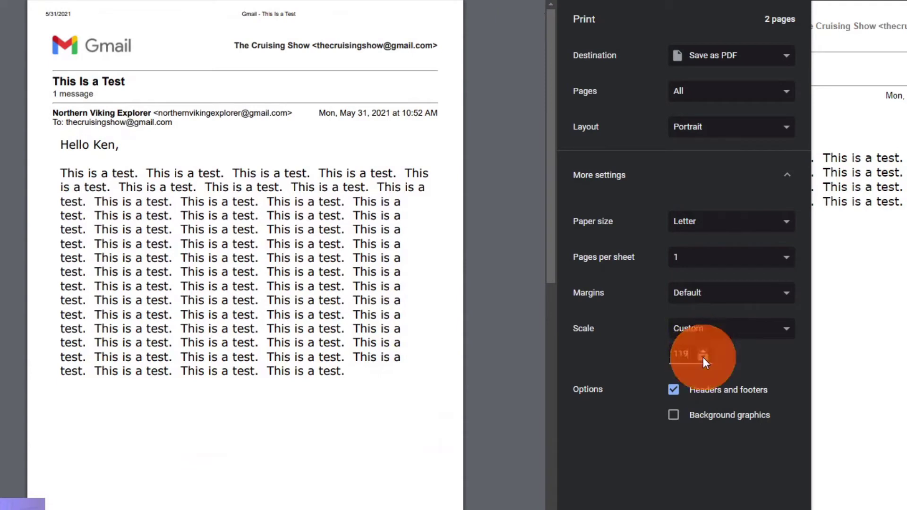
{"action": "left_click", "coordinate": [704, 358]}
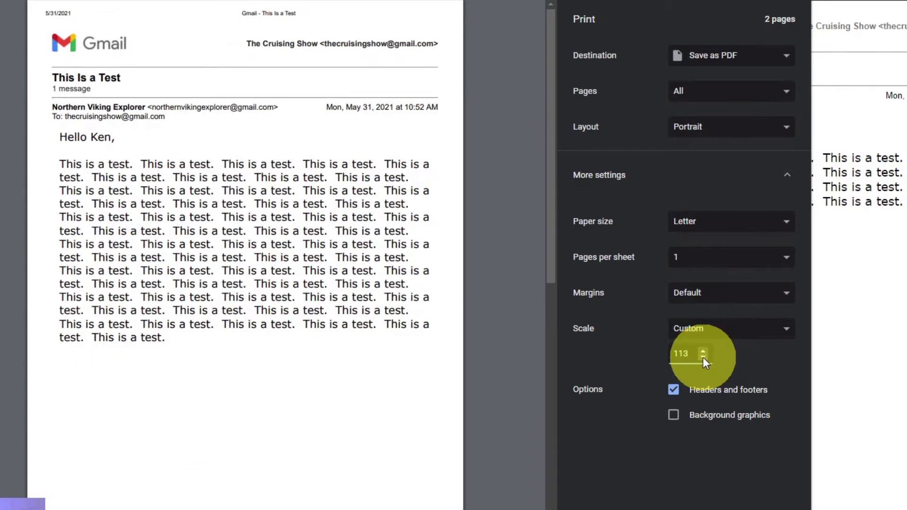
{"action": "double_click", "coordinate": [676, 353]}
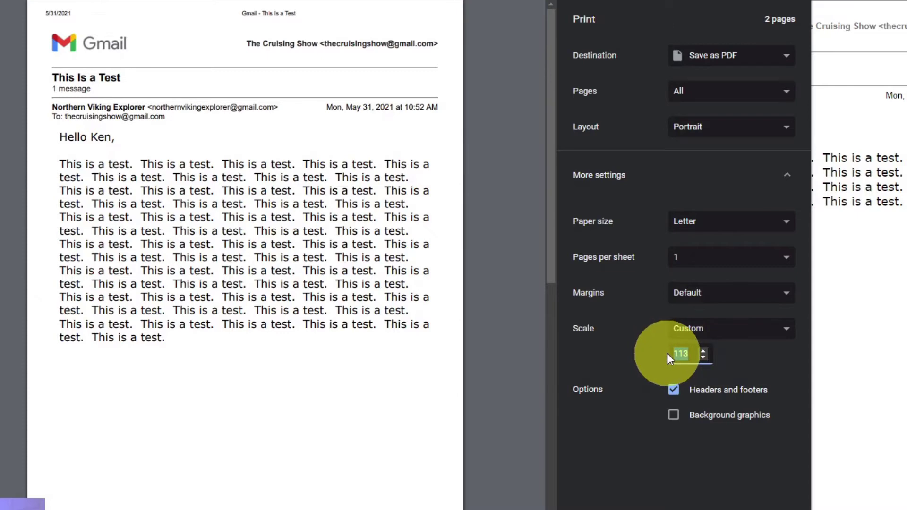
{"action": "type", "text": "80"}
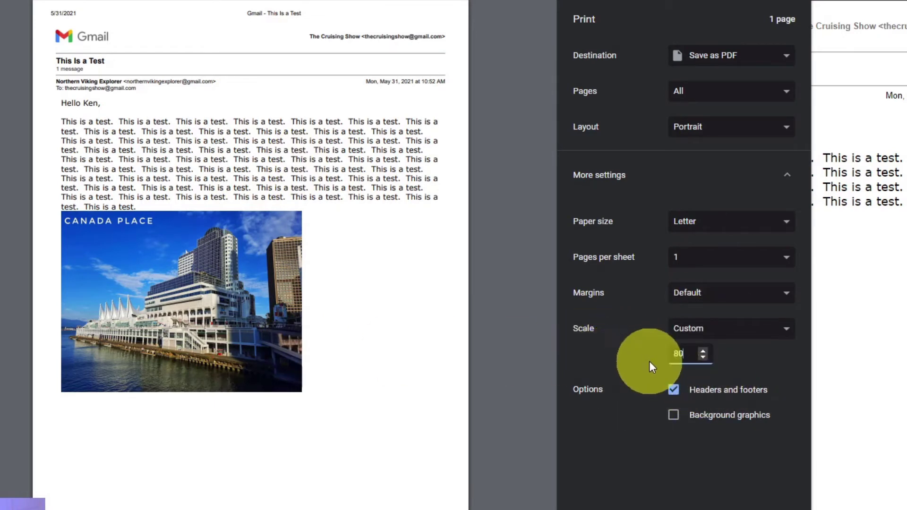
{"action": "left_click", "coordinate": [728, 338]}
{"action": "left_click", "coordinate": [725, 343]}
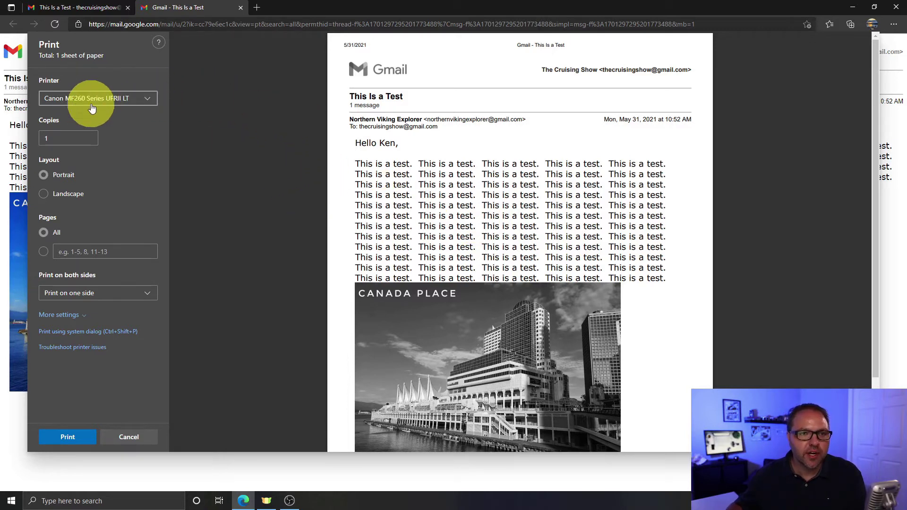
In Edge, print to Microsoft Print to PDF in Color with More settings shown.
{"action": "left_click", "coordinate": [131, 100]}
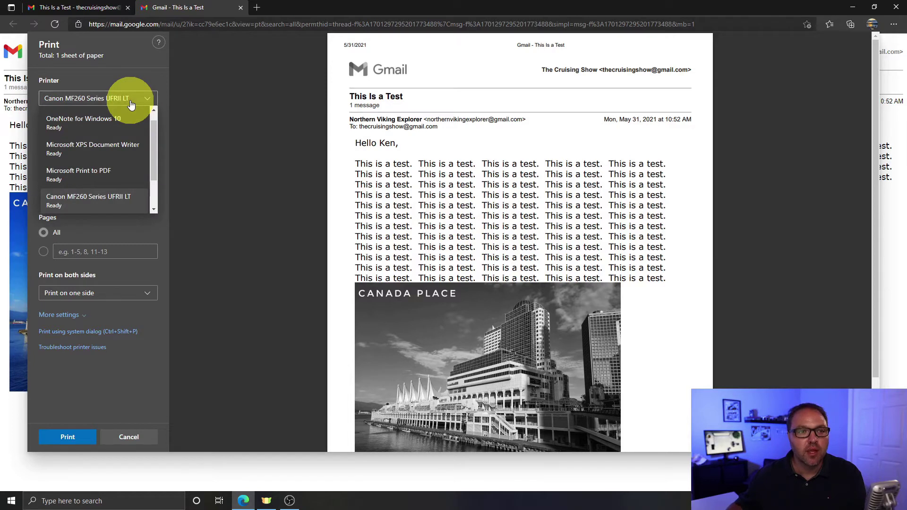
{"action": "left_click", "coordinate": [115, 179]}
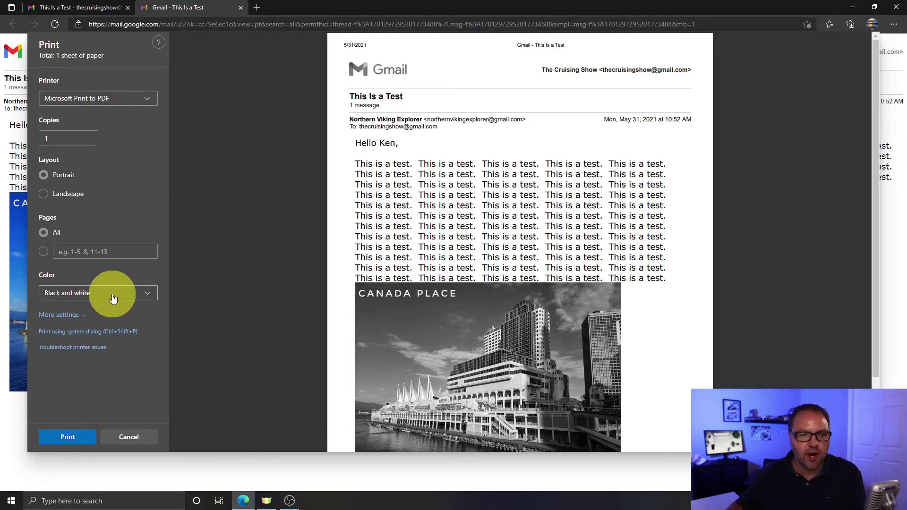
{"action": "left_click", "coordinate": [112, 298]}
{"action": "left_click", "coordinate": [97, 312]}
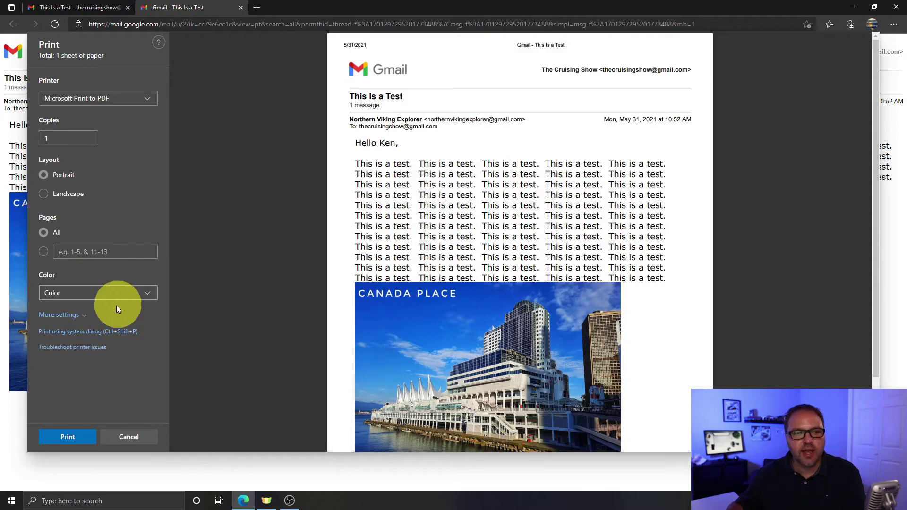
{"action": "left_click", "coordinate": [67, 319]}
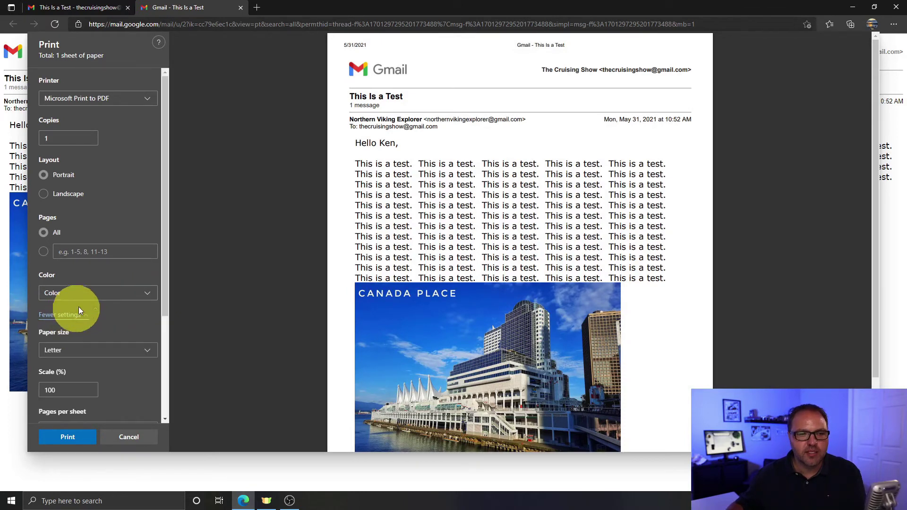
{"action": "scroll", "coordinate": [78, 308], "scroll_direction": "down", "scroll_amount": 2}
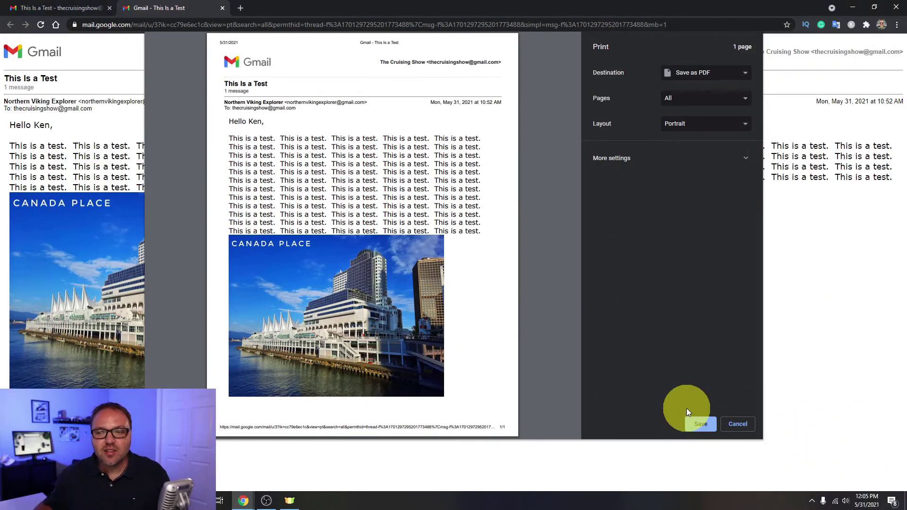
Save the PDF to the Desktop with the file name 'Vancouver'.
{"action": "left_click", "coordinate": [700, 423]}
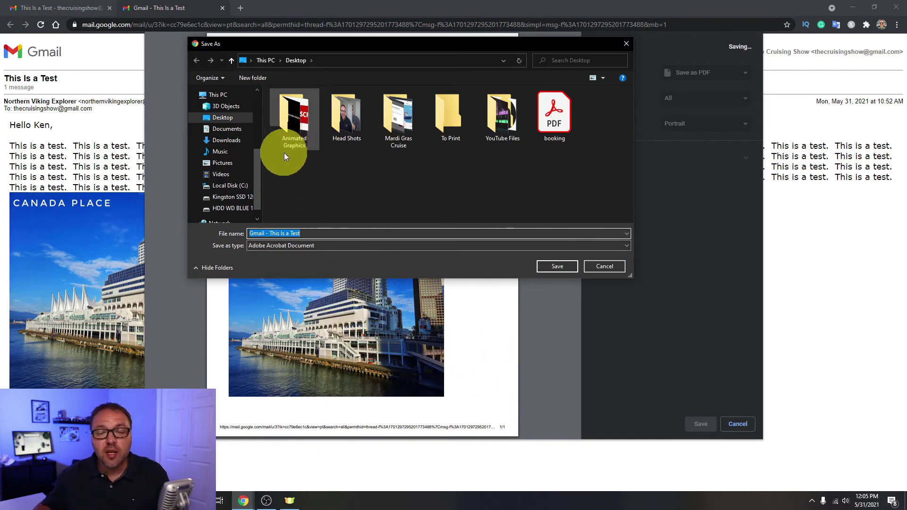
{"action": "left_click", "coordinate": [232, 131]}
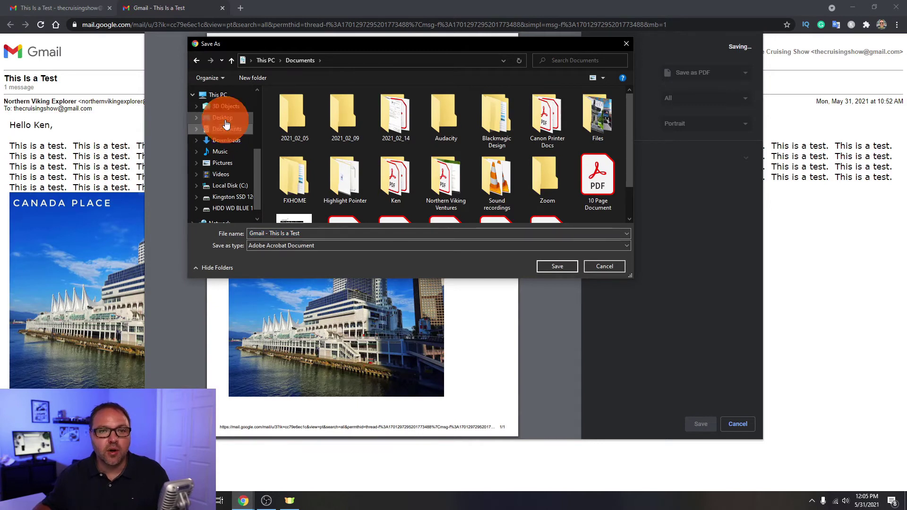
{"action": "left_click", "coordinate": [226, 122]}
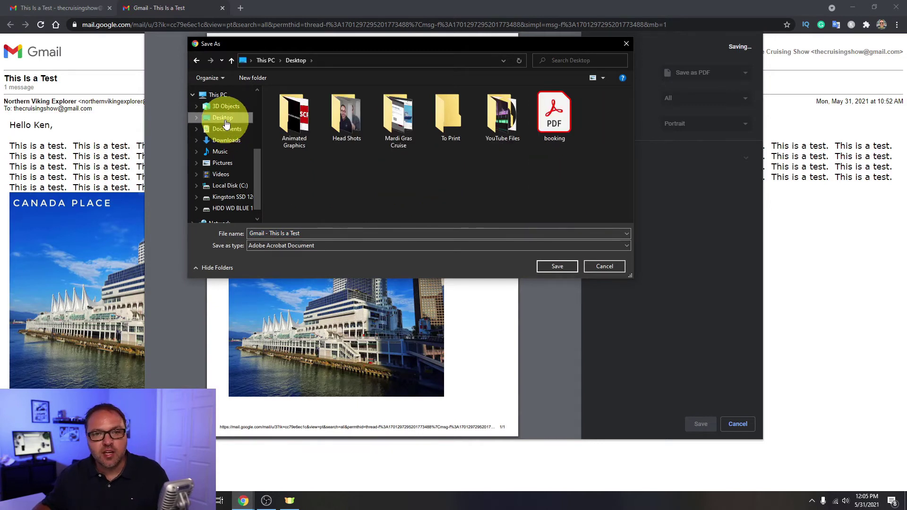
{"action": "left_click", "coordinate": [313, 234]}
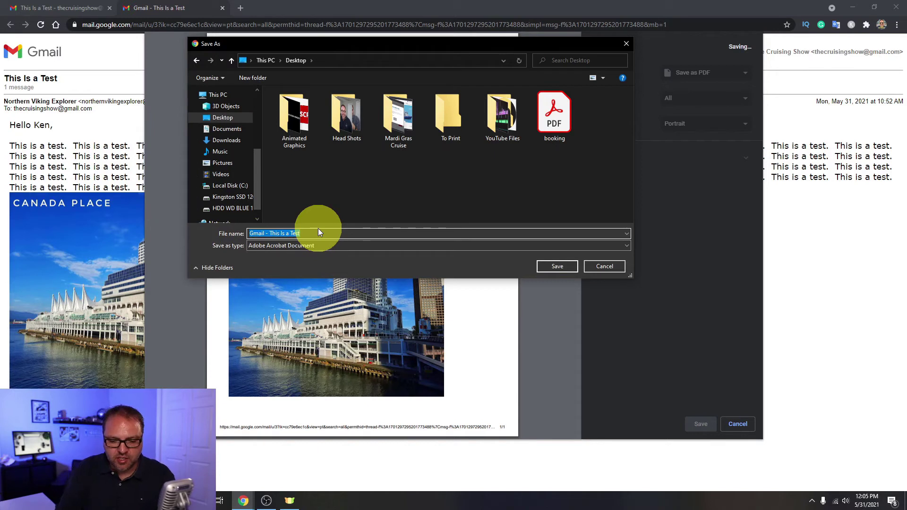
{"action": "type", "text": "Vancouver"}
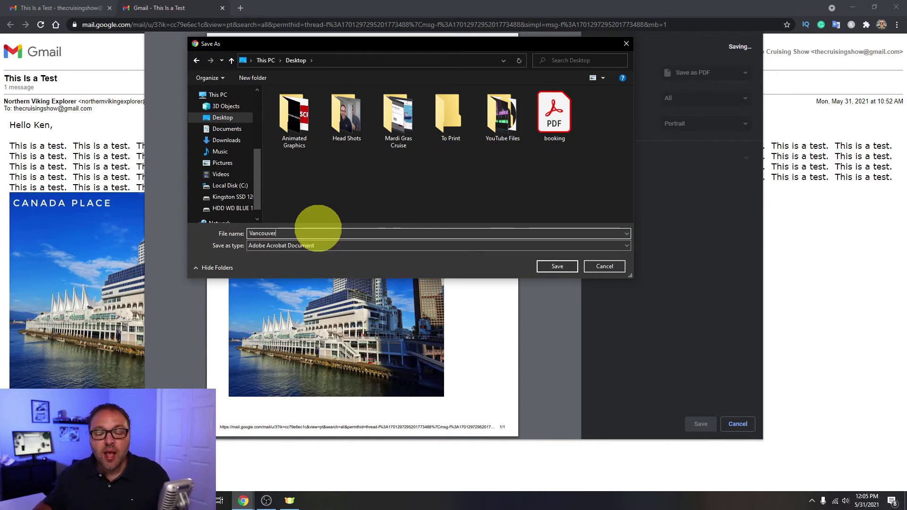
{"action": "left_click", "coordinate": [557, 266]}
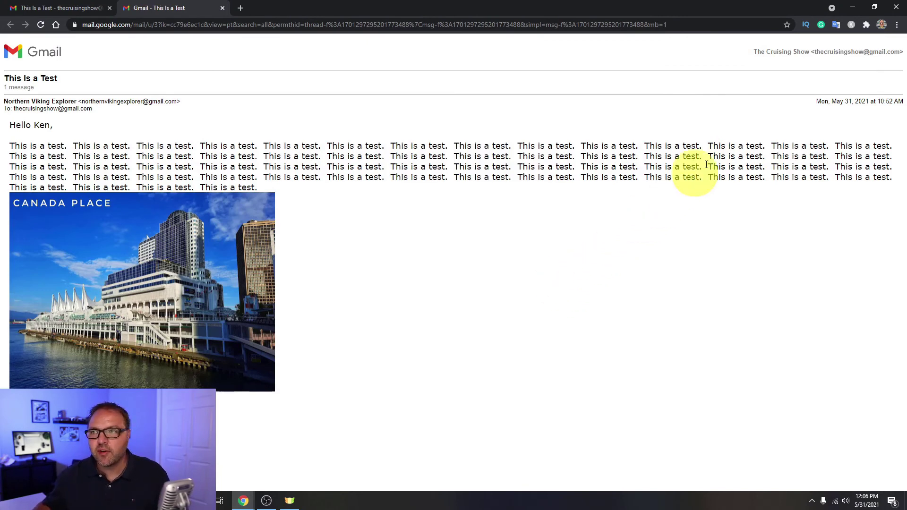
Minimize Chrome and open Vancouver.pdf from the desktop in Acrobat Reader.
{"action": "left_click", "coordinate": [853, 8]}
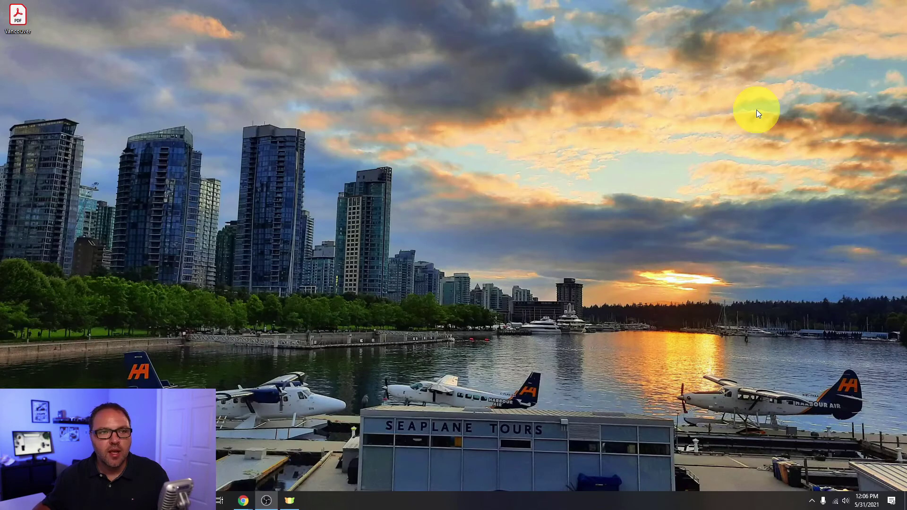
{"action": "double_click", "coordinate": [20, 18]}
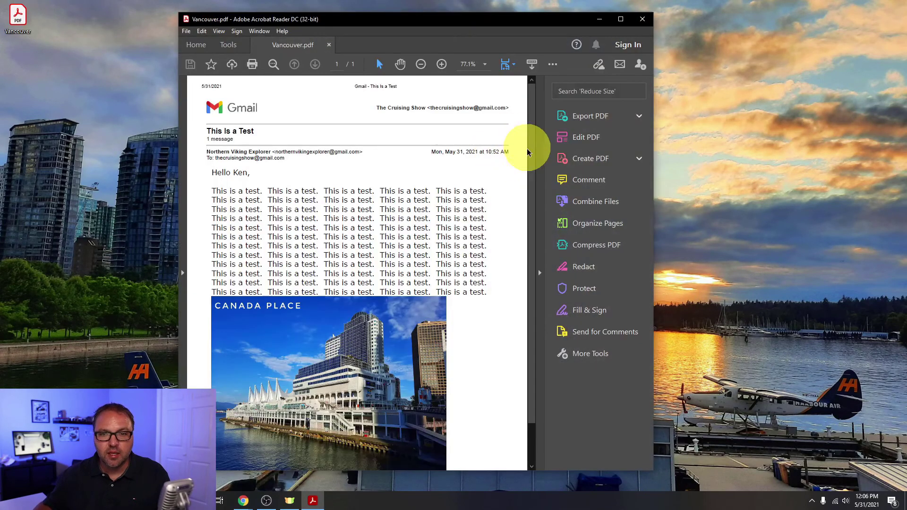
{"action": "scroll", "coordinate": [417, 154], "scroll_direction": "down", "scroll_amount": 2}
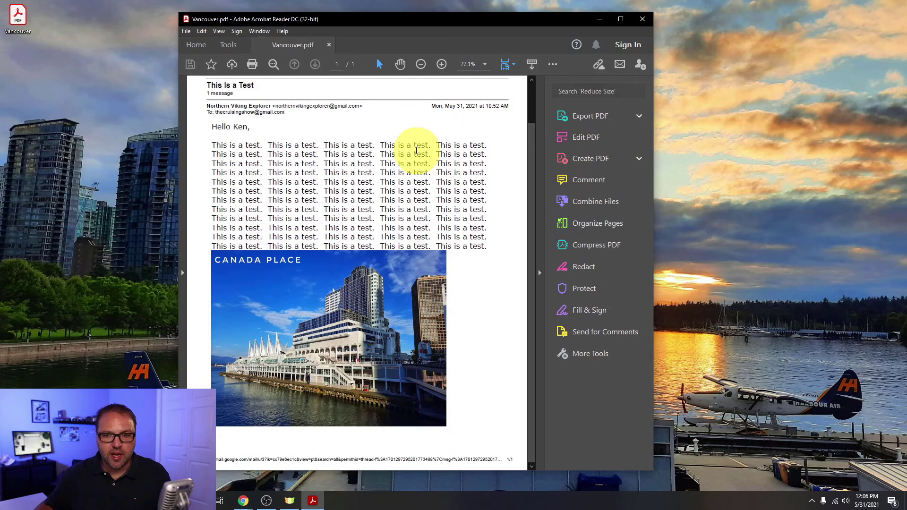
{"action": "scroll", "coordinate": [421, 225], "scroll_direction": "up", "scroll_amount": 1}
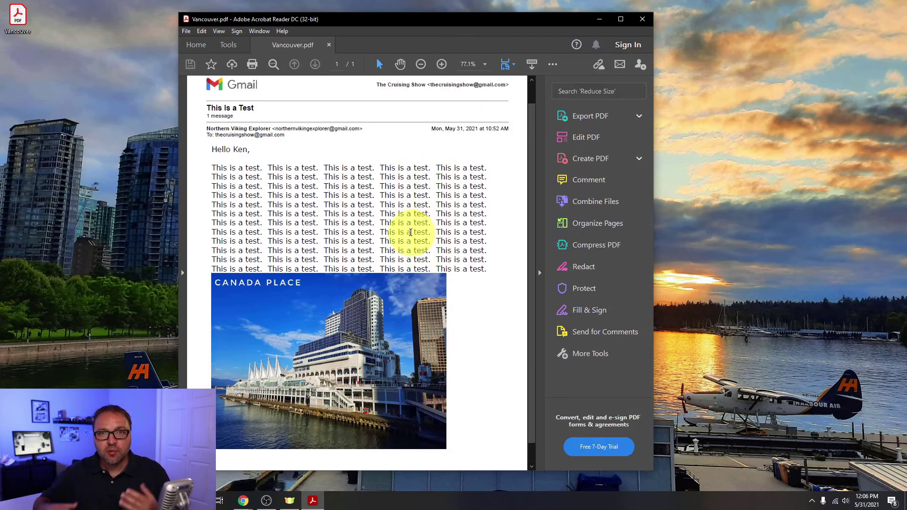